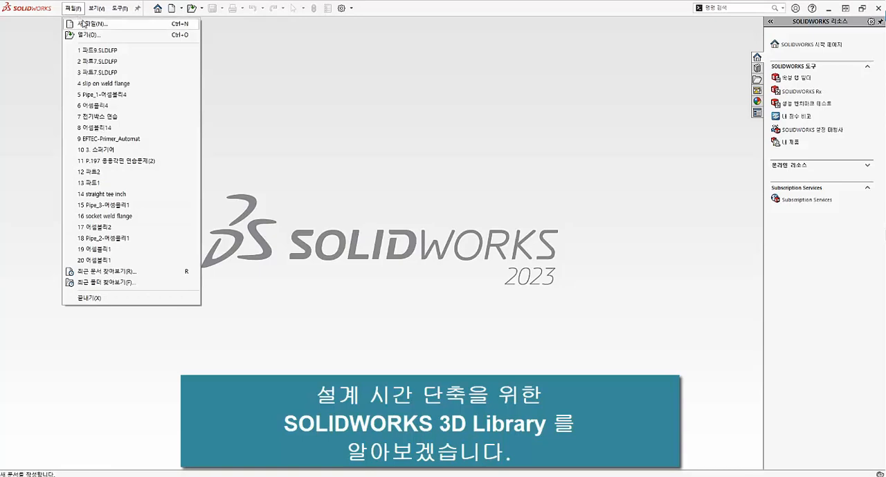
# Step: Create a new part and sketch a corner rectangle from the origin on the Front plane, about 103 by 80 mm
pyautogui.click(86, 24)
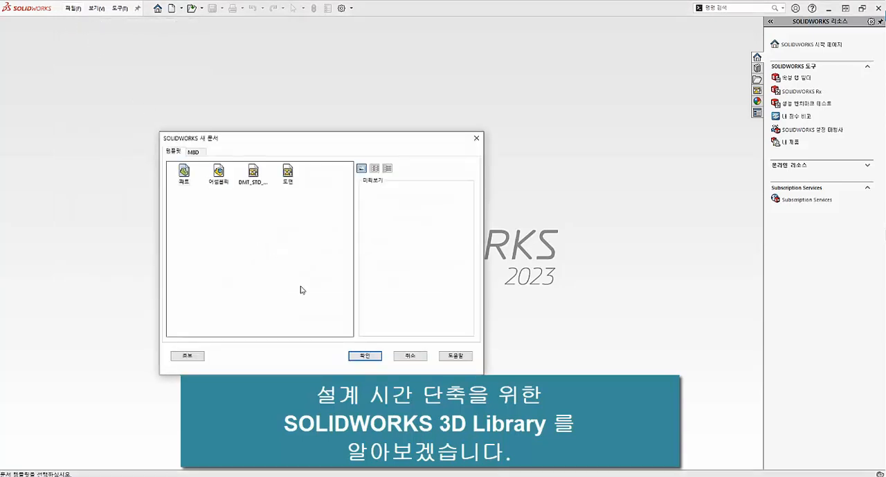
pyautogui.click(365, 357)
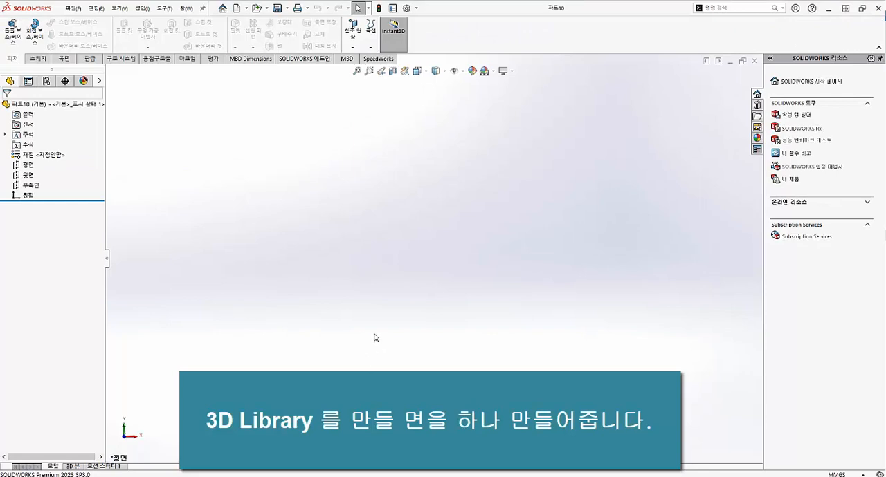
pyautogui.click(37, 60)
pyautogui.click(12, 27)
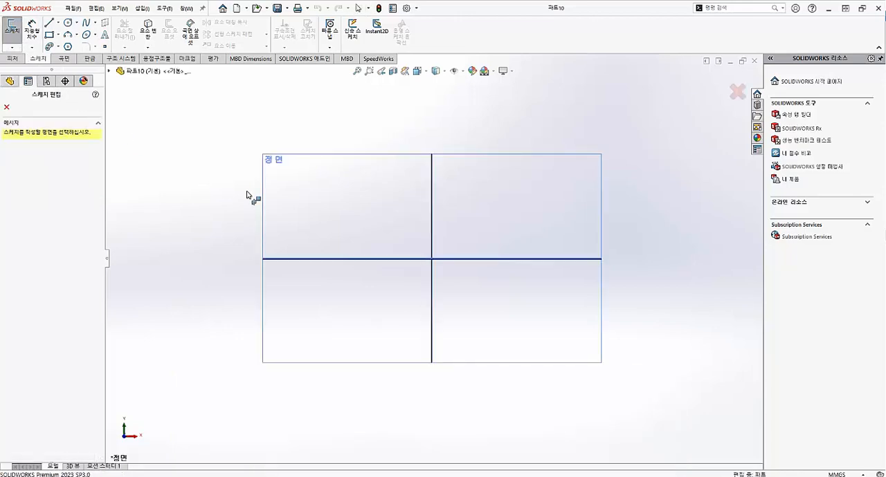
pyautogui.click(322, 208)
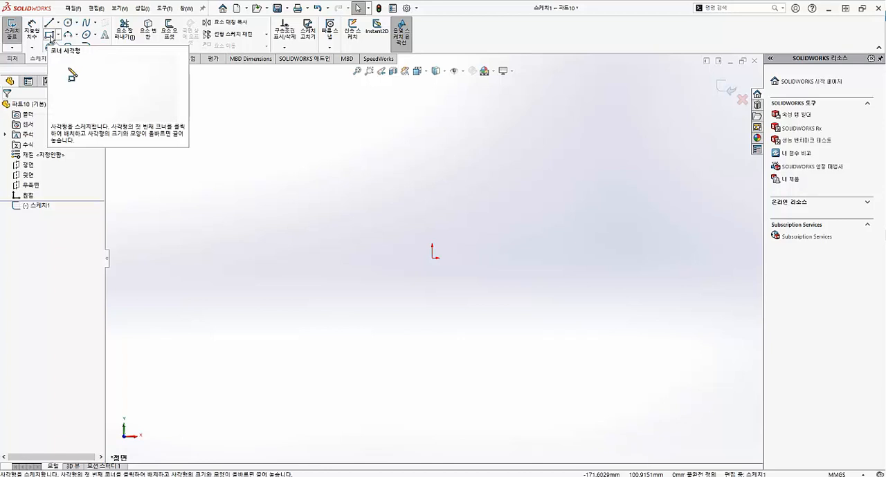
pyautogui.click(50, 36)
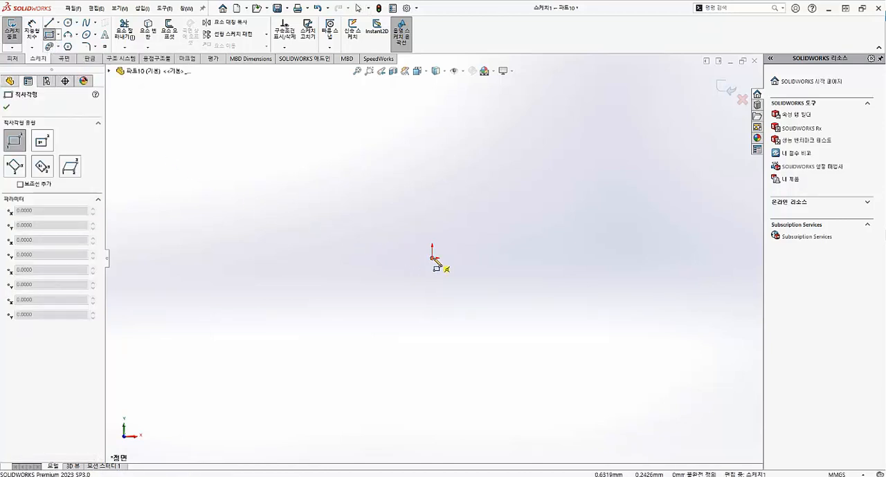
pyautogui.click(433, 258)
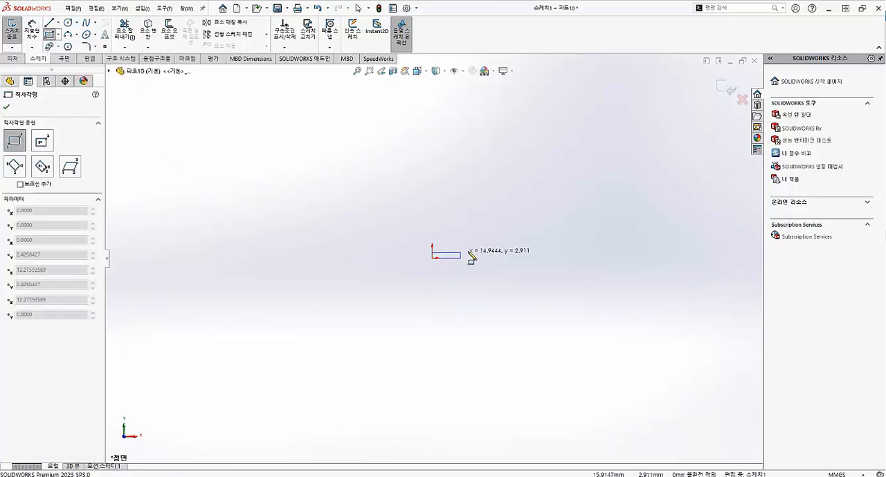
pyautogui.click(629, 107)
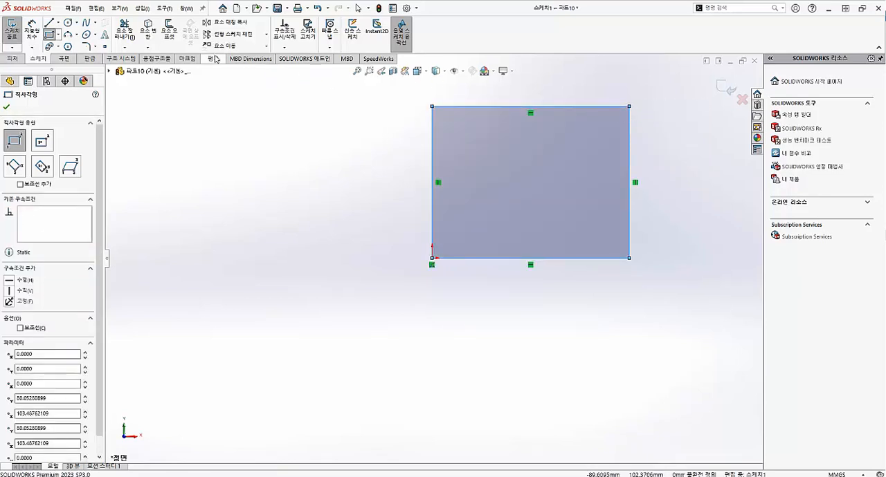
pyautogui.press('Escape')
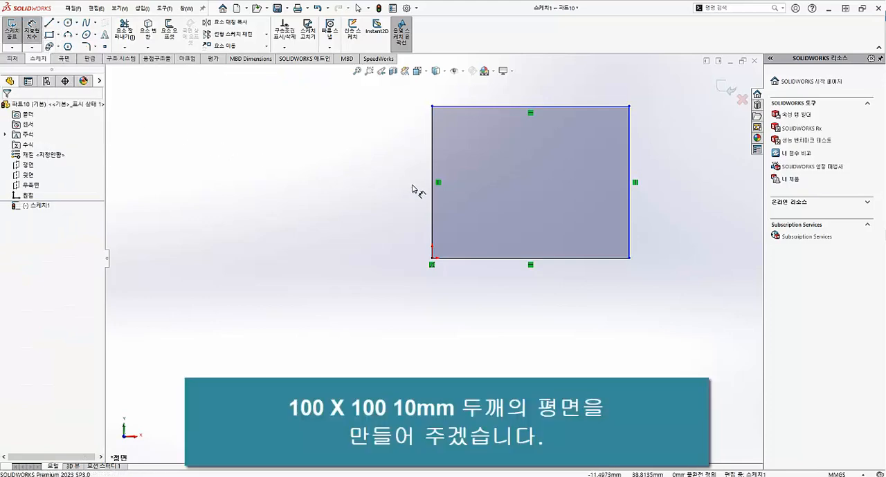
# Step: Dimension the rectangle's height and width to 100 mm each and finish the sketch
pyautogui.click(433, 187)
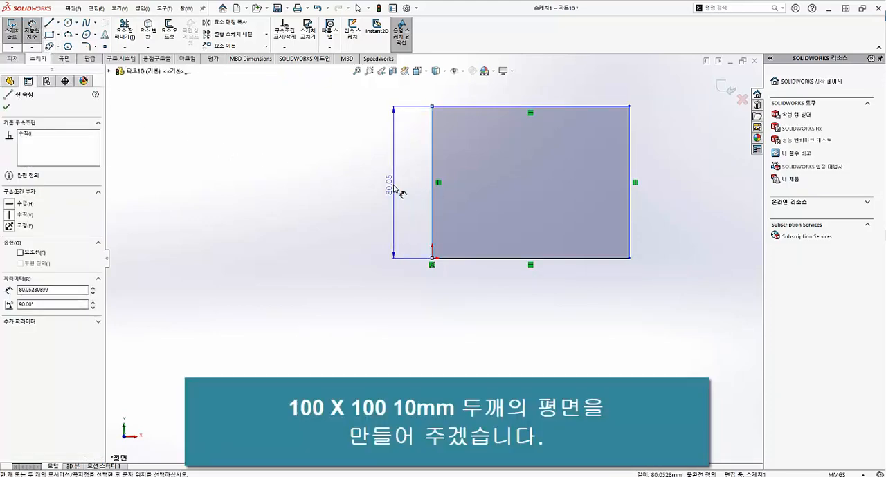
pyautogui.click(391, 191)
pyautogui.write('100')
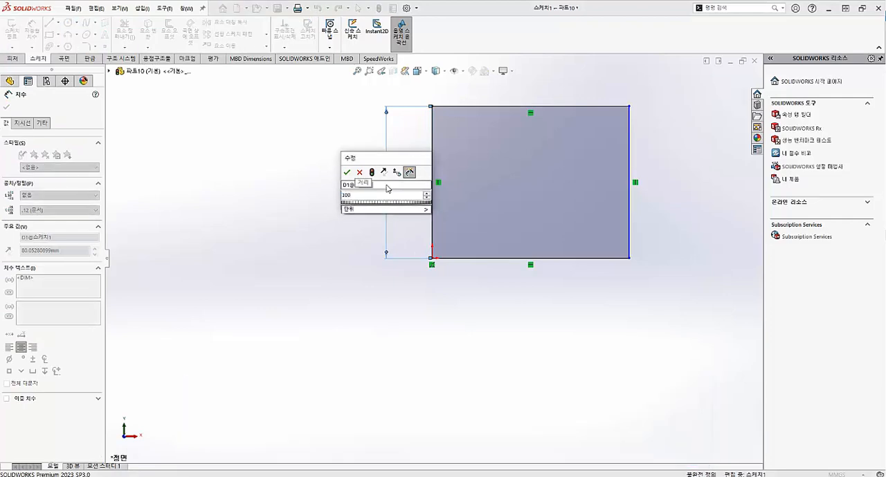
pyautogui.press('Return')
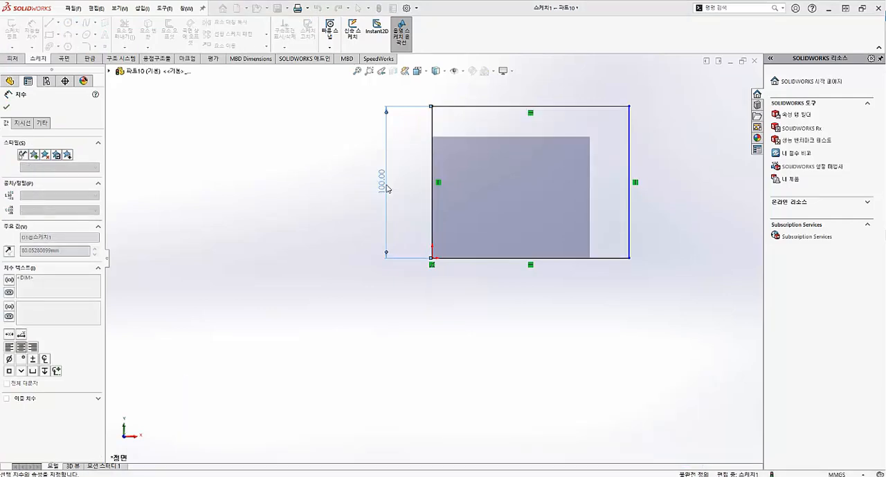
pyautogui.click(489, 259)
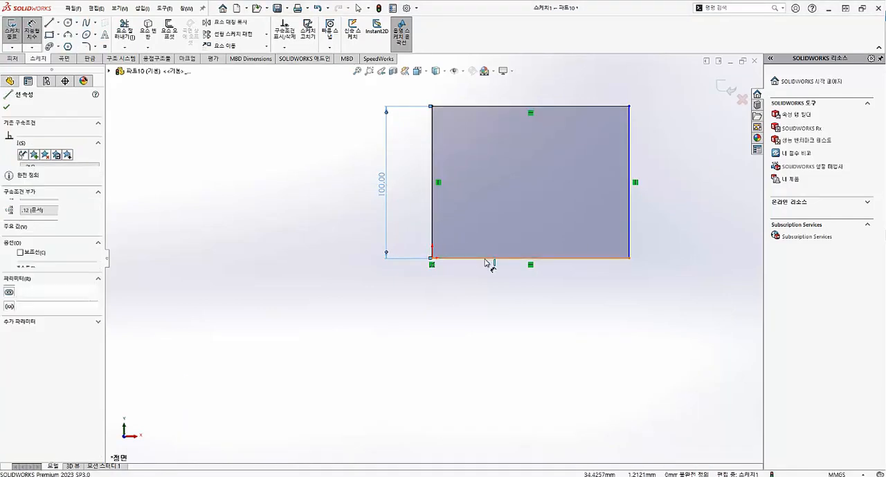
pyautogui.click(483, 306)
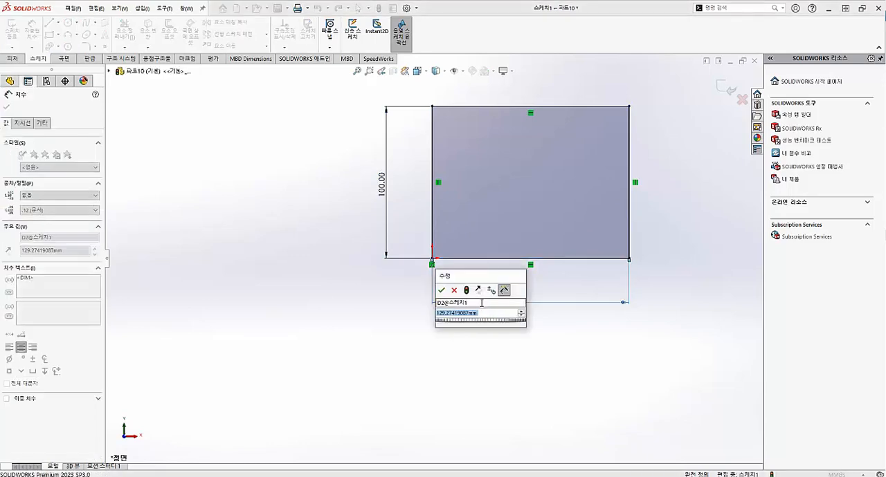
pyautogui.write('100')
pyautogui.press('Return')
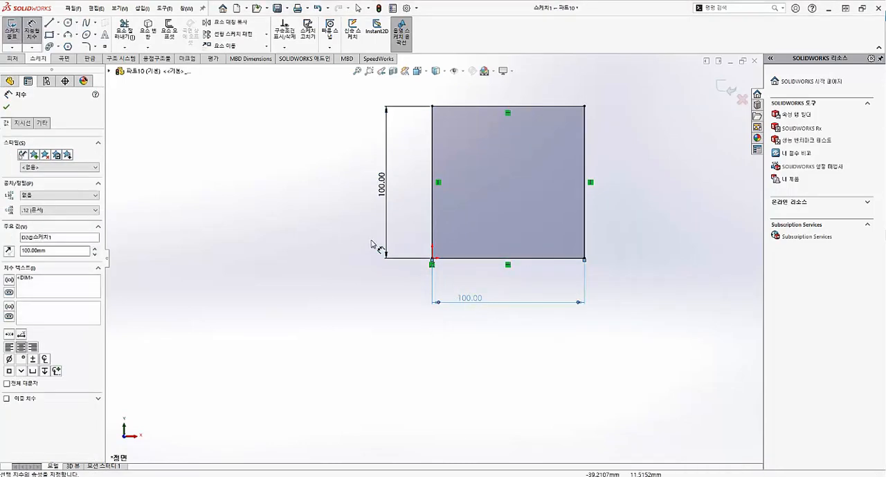
pyautogui.click(31, 31)
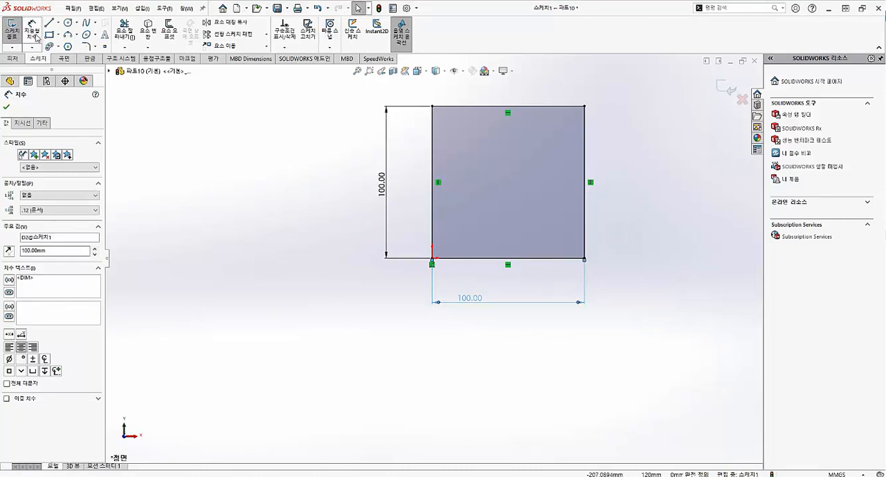
pyautogui.click(11, 40)
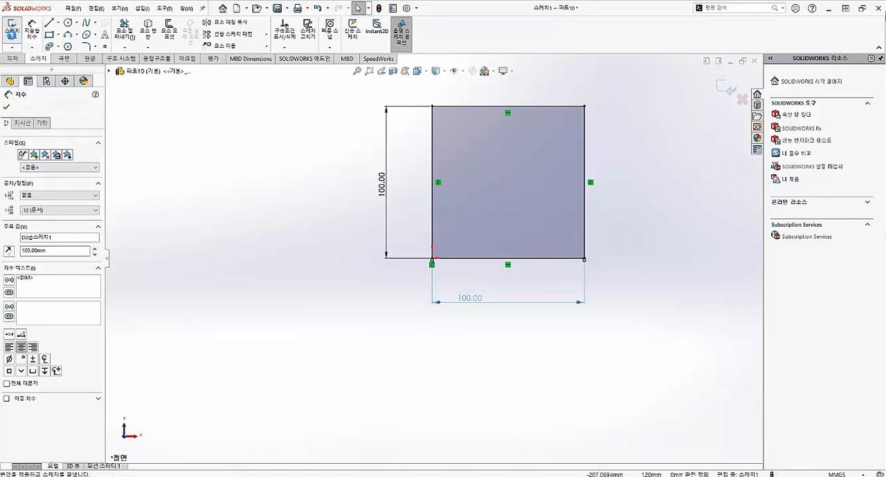
# Step: Extrude the square sketch as a boss with a blind depth of 10 mm
pyautogui.click(13, 59)
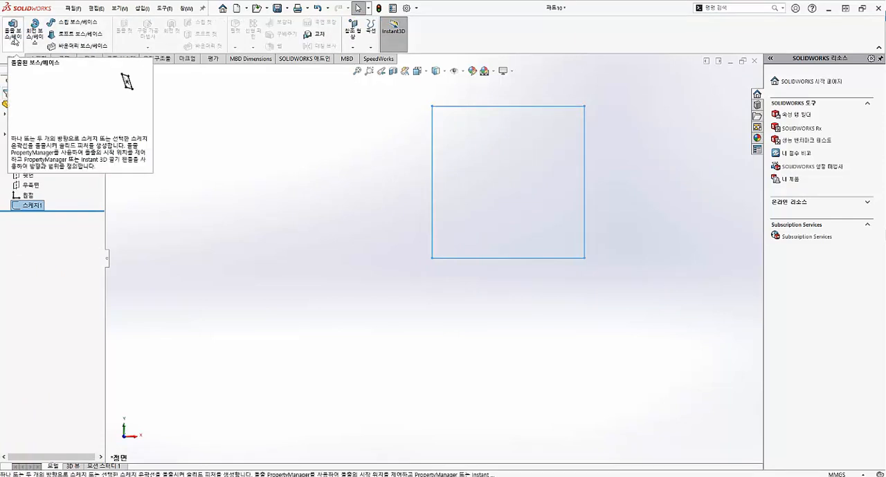
pyautogui.click(13, 39)
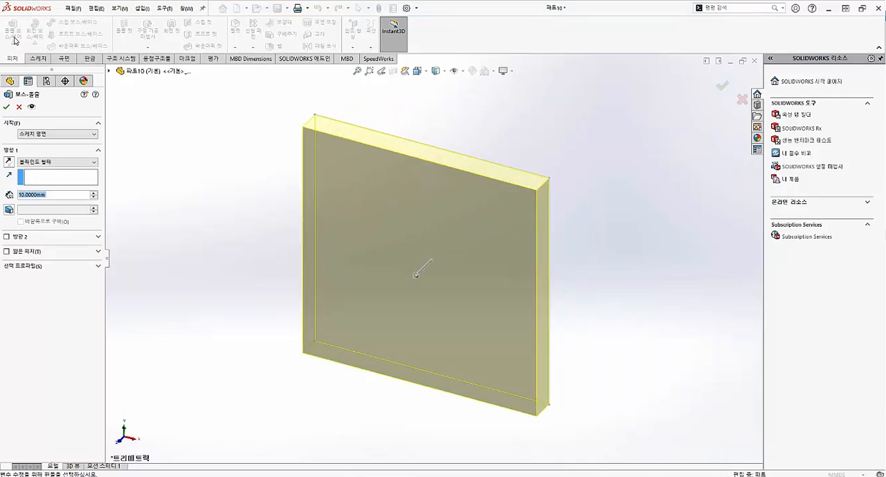
pyautogui.click(6, 108)
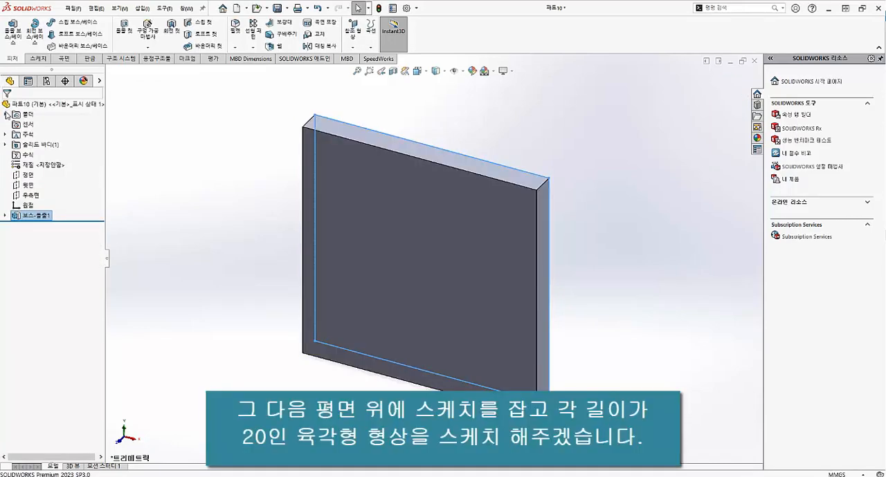
pyautogui.click(183, 190)
# Step: Sketch a six-sided polygon near the centre of the plate's front face, with an inscribed circle about 39 mm in diameter
pyautogui.click(38, 58)
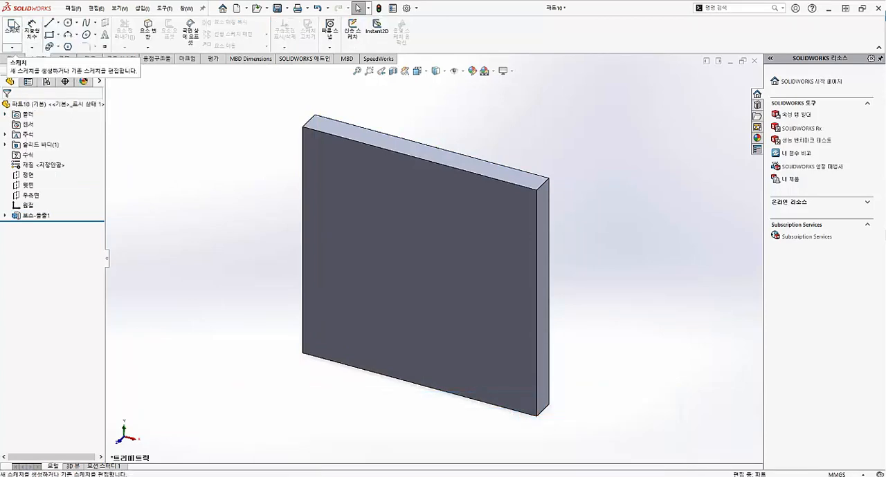
pyautogui.click(12, 28)
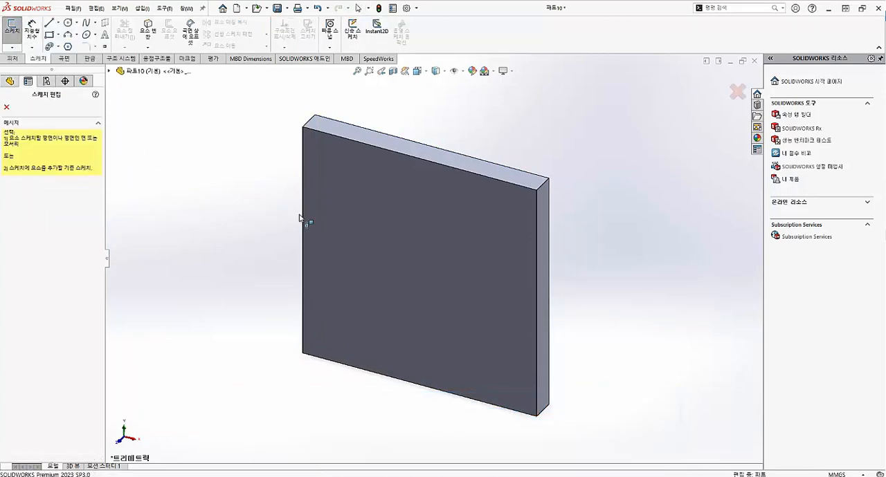
pyautogui.click(380, 240)
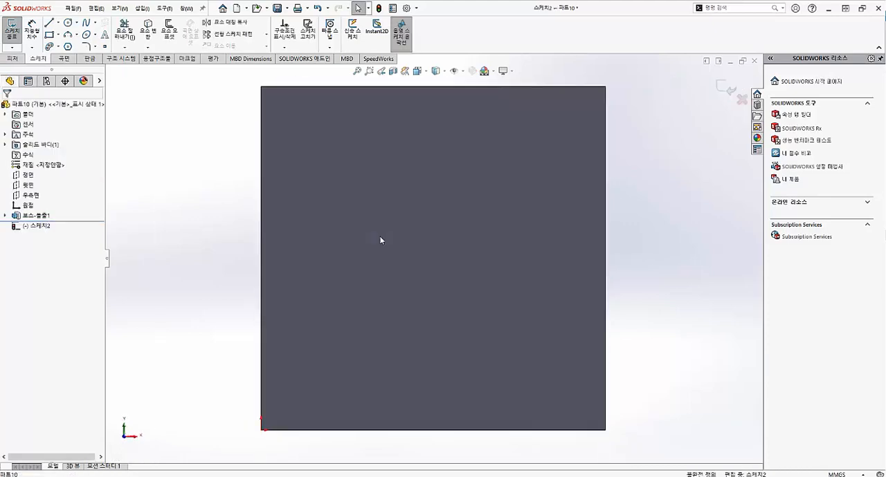
pyautogui.click(68, 47)
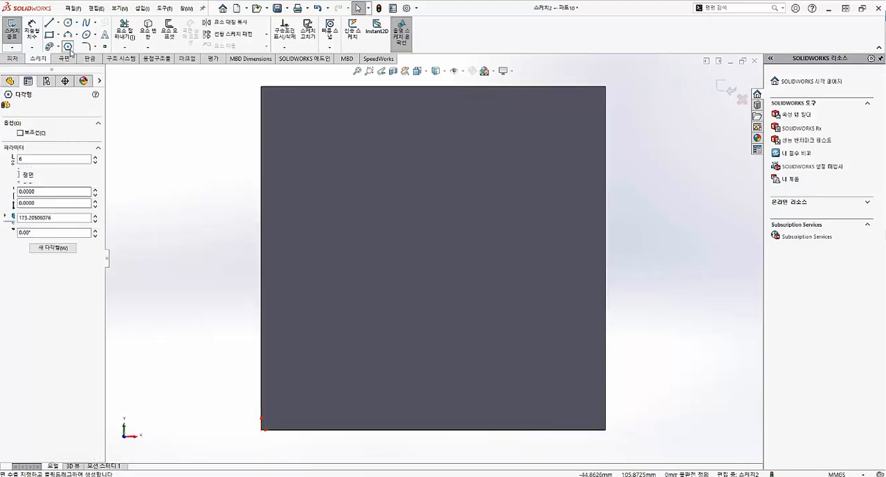
pyautogui.click(433, 260)
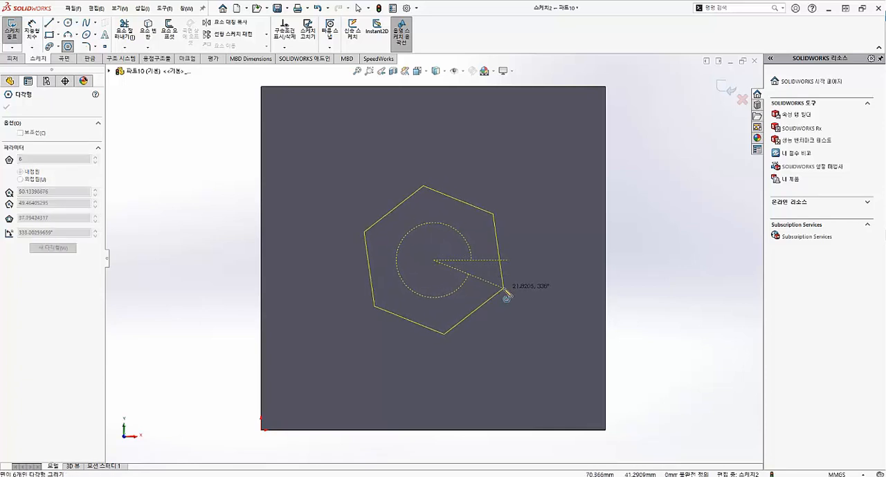
pyautogui.click(513, 265)
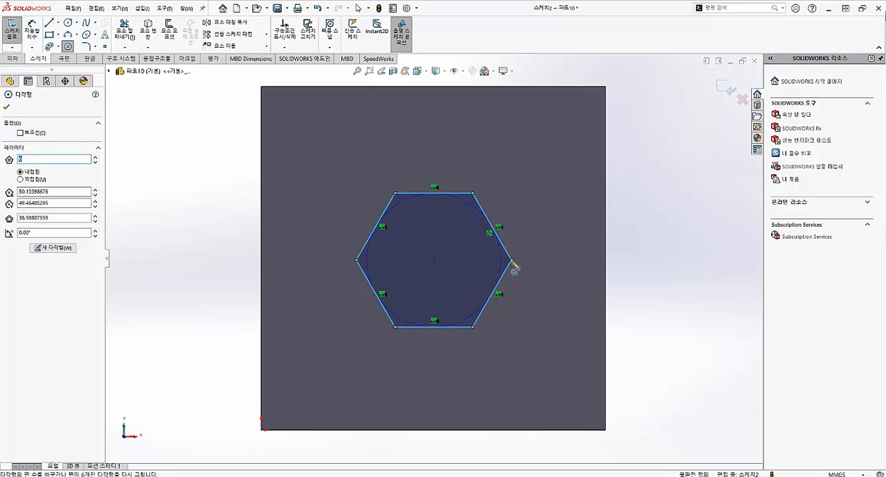
pyautogui.click(7, 107)
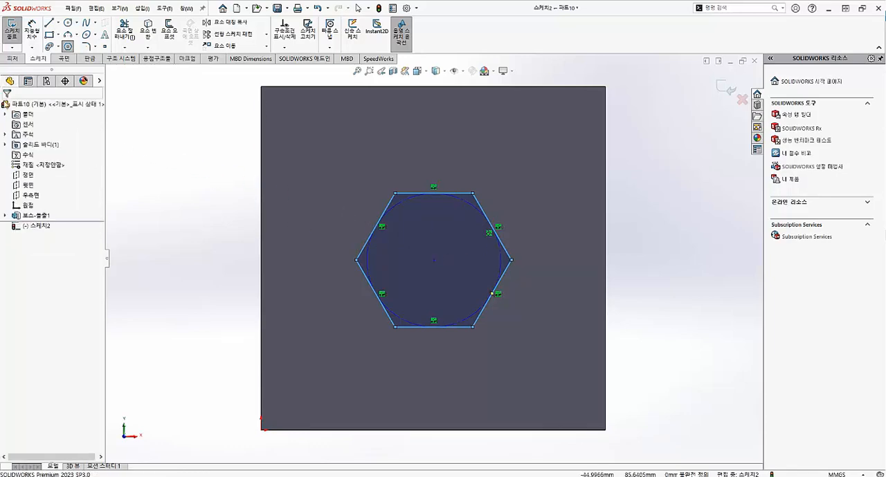
# Step: Dimension the hexagon's upper side to 20 mm and finish the sketch
pyautogui.click(32, 31)
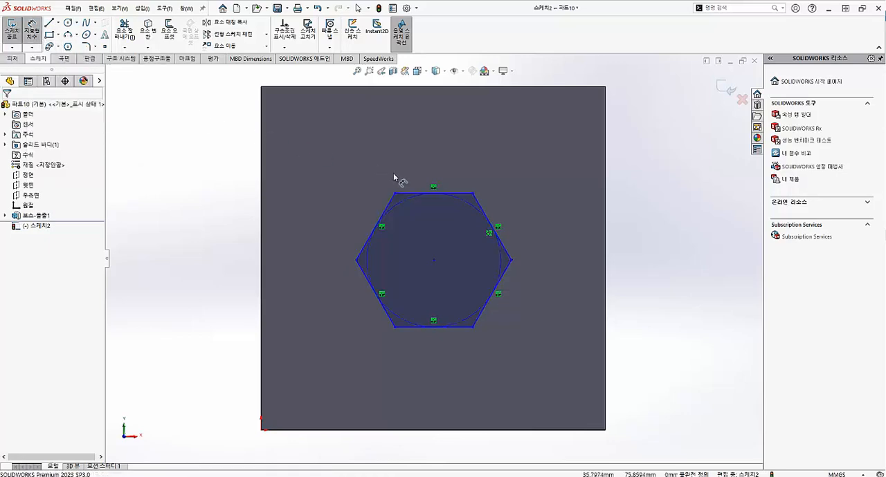
pyautogui.click(410, 193)
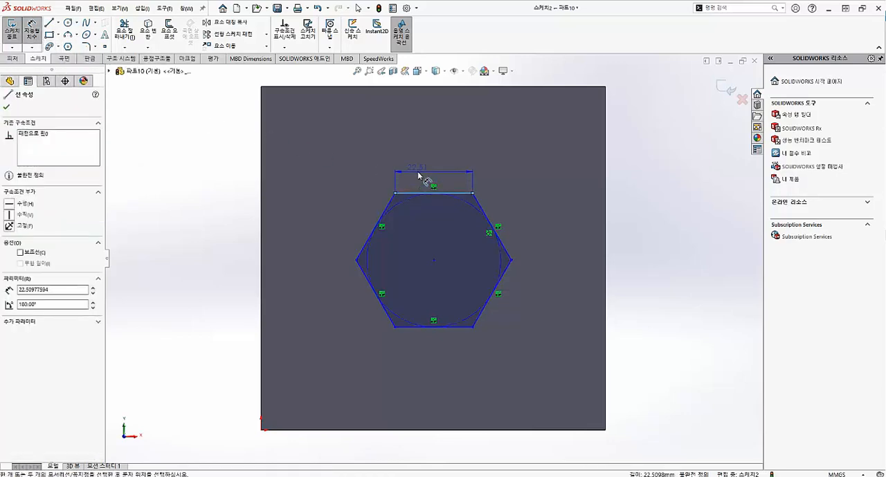
pyautogui.click(418, 176)
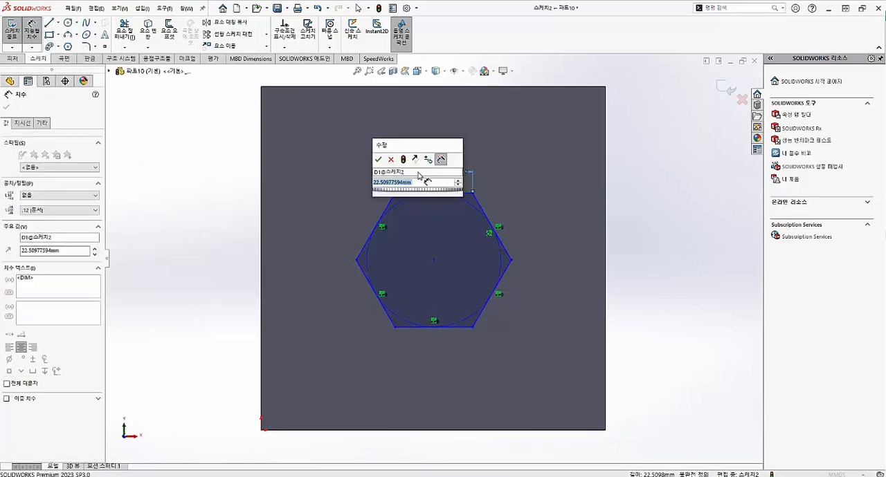
pyautogui.write('20')
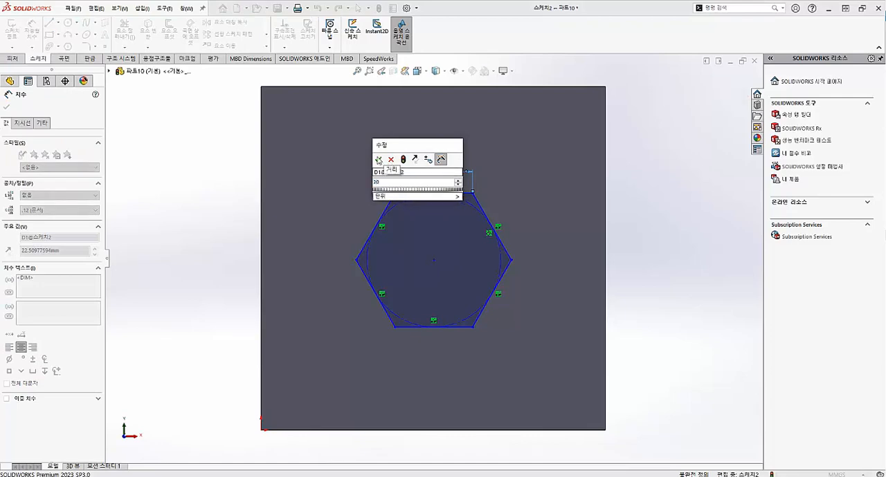
pyautogui.click(378, 160)
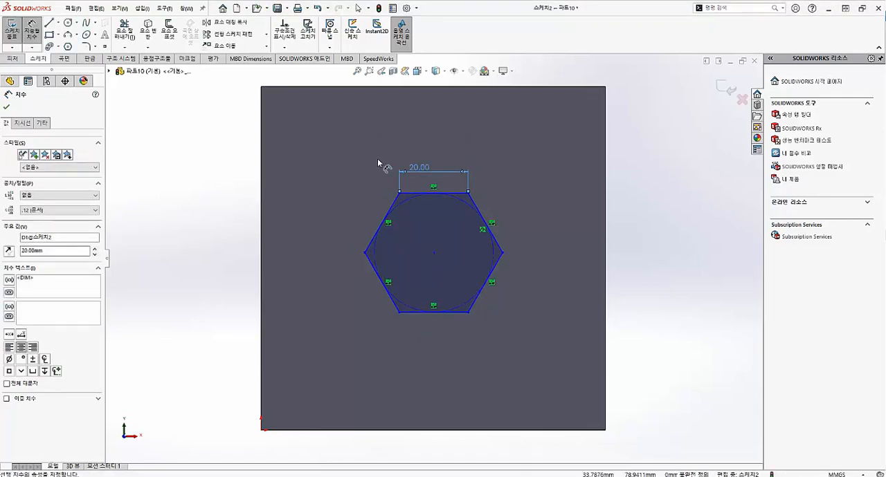
pyautogui.click(18, 35)
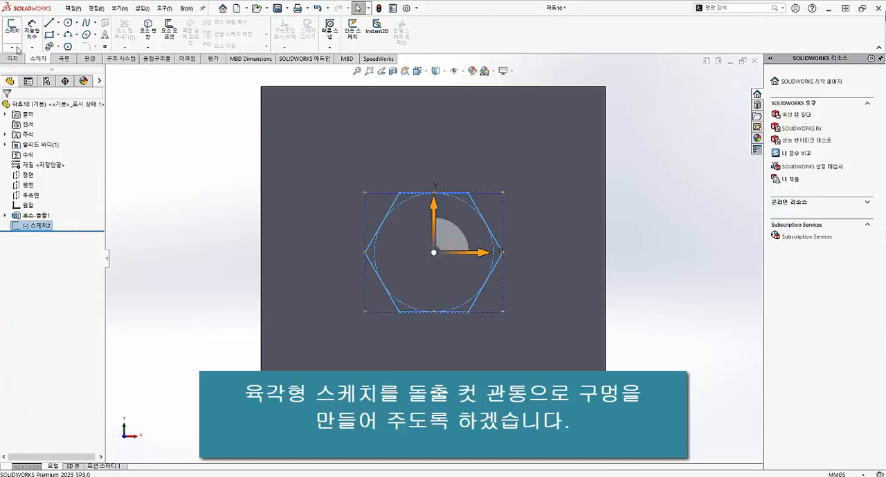
# Step: Cut the hexagon sketch through the whole plate with an Extruded Cut set to Through All
pyautogui.click(12, 59)
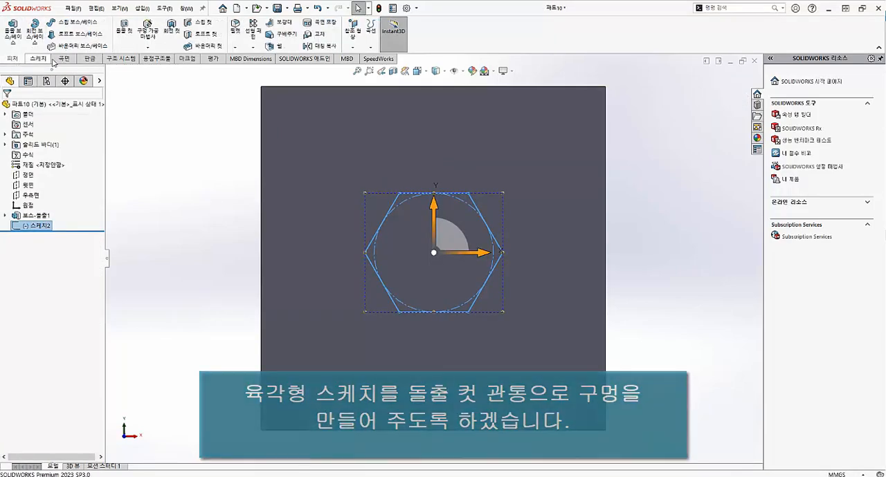
pyautogui.click(125, 31)
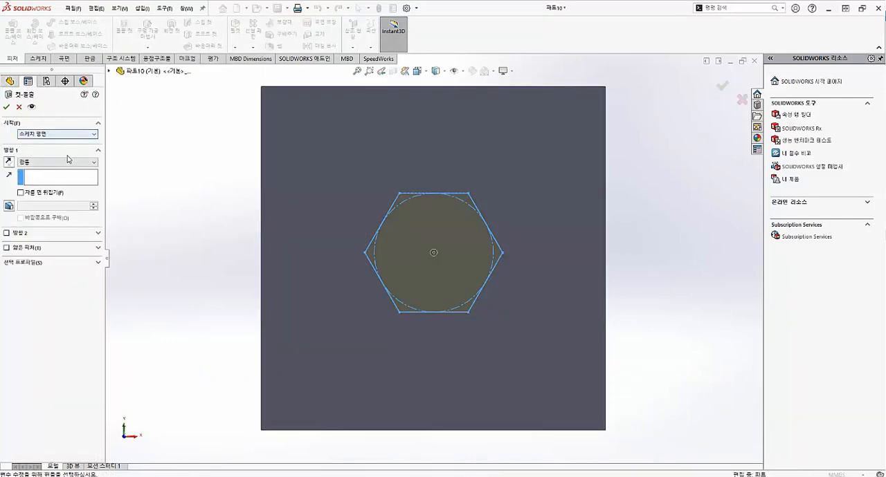
pyautogui.click(66, 163)
pyautogui.click(60, 176)
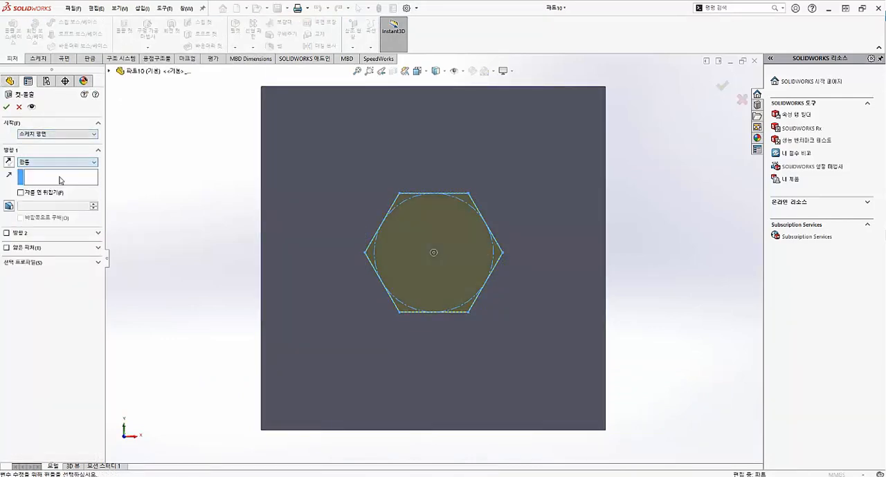
pyautogui.click(7, 107)
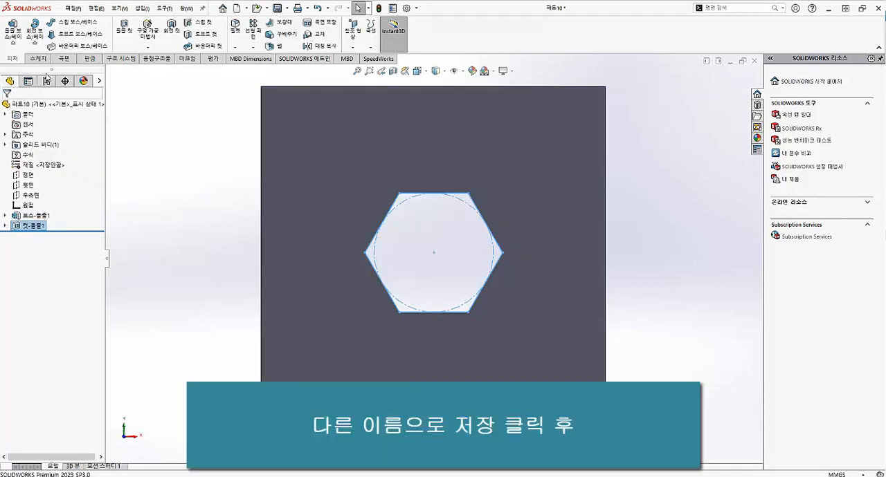
# Step: Save the part as a Lib Feat Part (*.sldlfp) named 파트10 in the design library folder and close the document
pyautogui.click(74, 10)
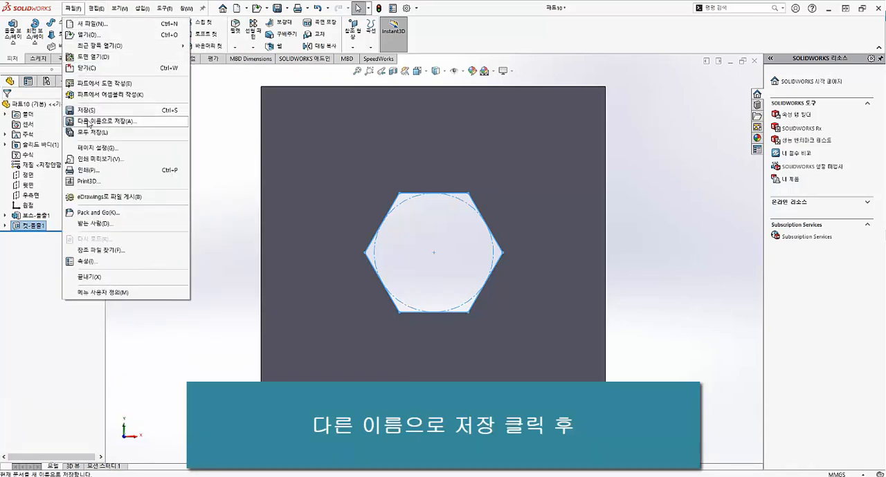
pyautogui.click(87, 123)
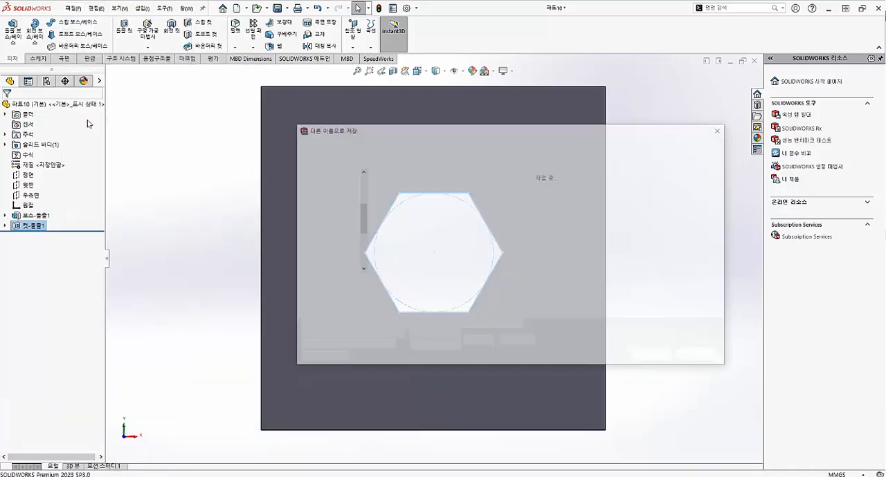
pyautogui.click(390, 295)
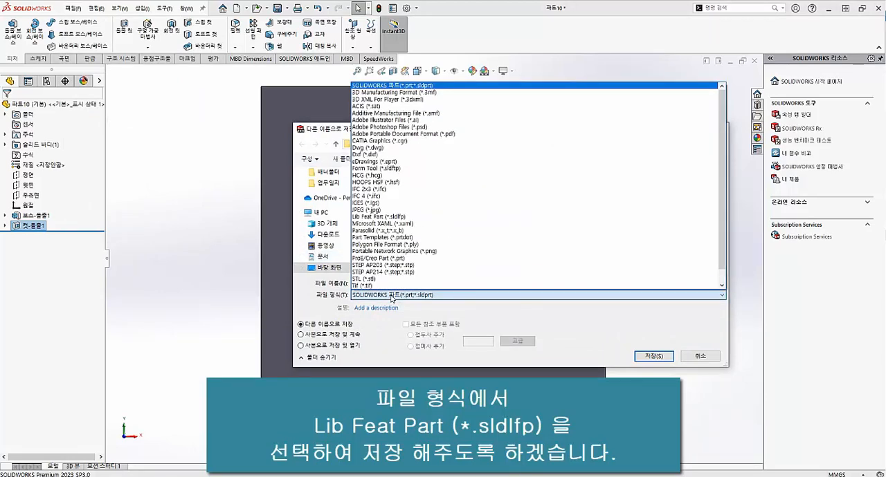
pyautogui.click(392, 216)
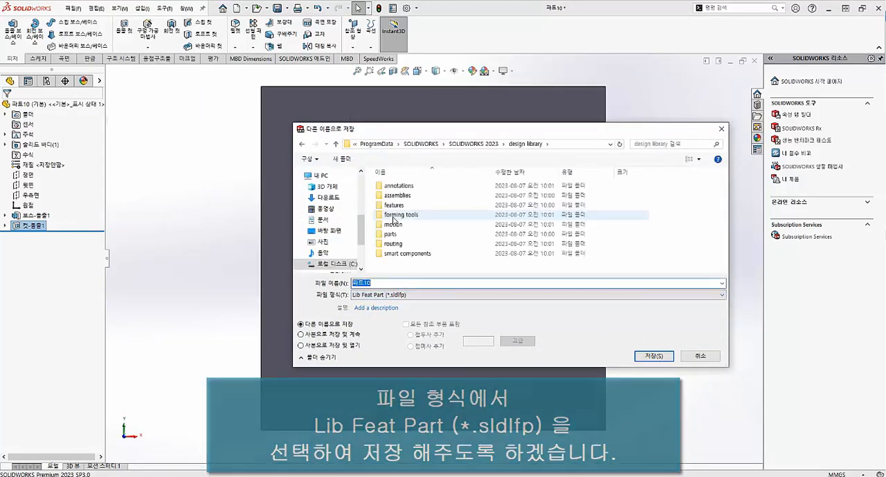
pyautogui.click(651, 359)
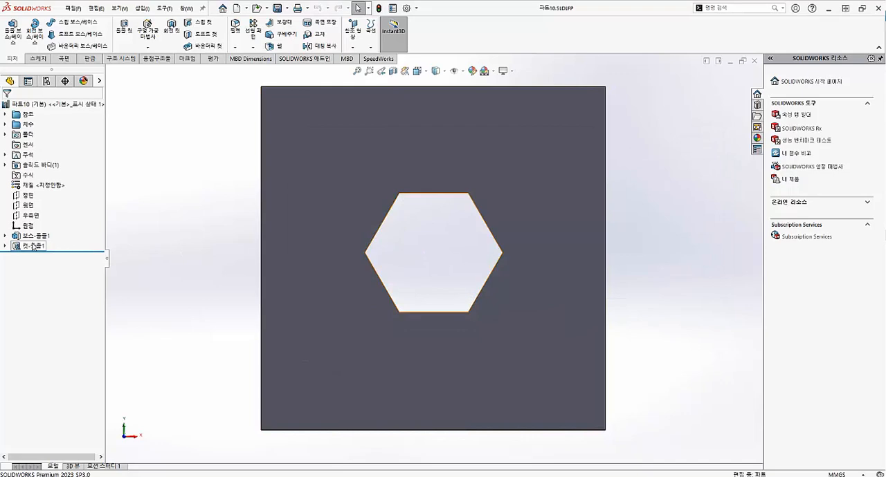
pyautogui.click(312, 359)
pyautogui.click(171, 300)
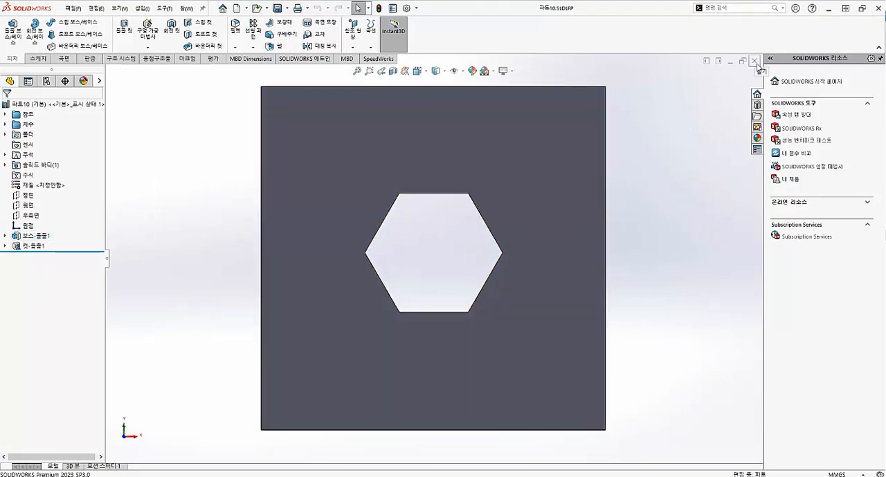
pyautogui.click(755, 61)
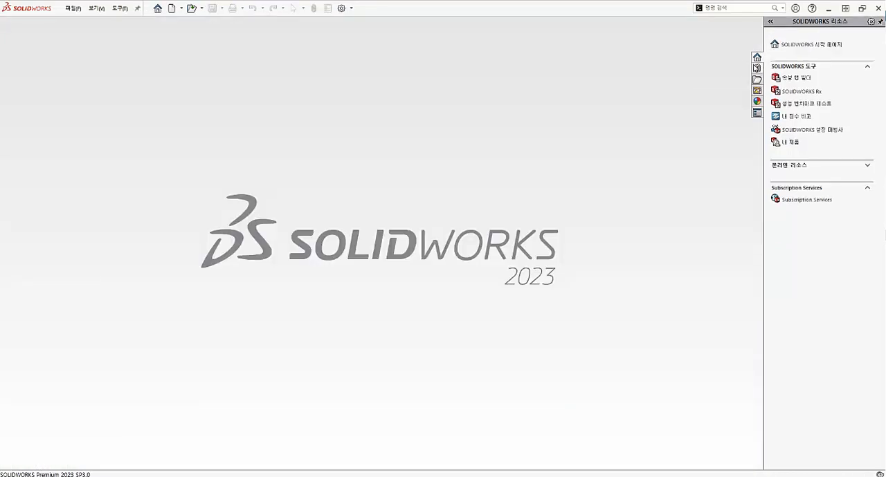
# Step: Create a new part document from the 파트 template
pyautogui.click(75, 8)
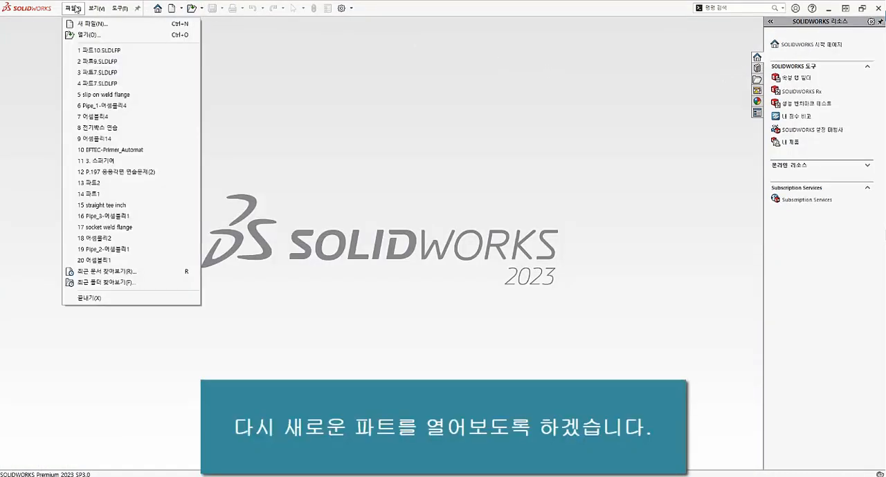
pyautogui.click(84, 25)
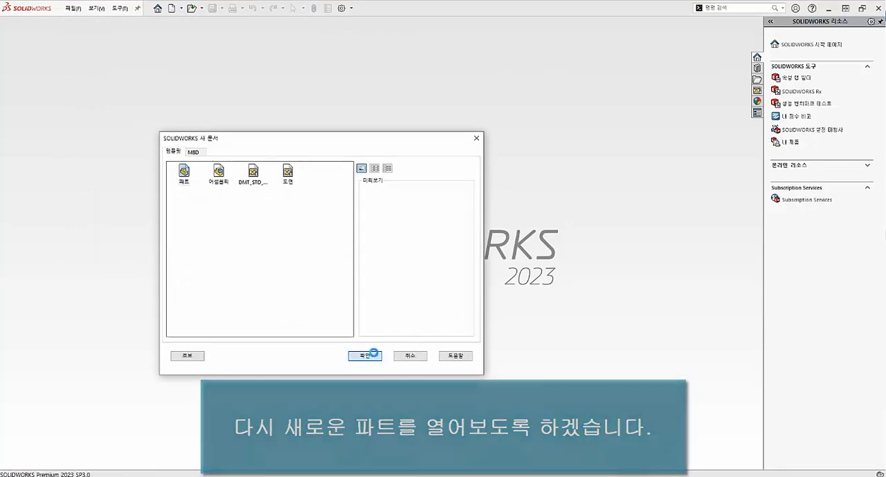
pyautogui.click(365, 356)
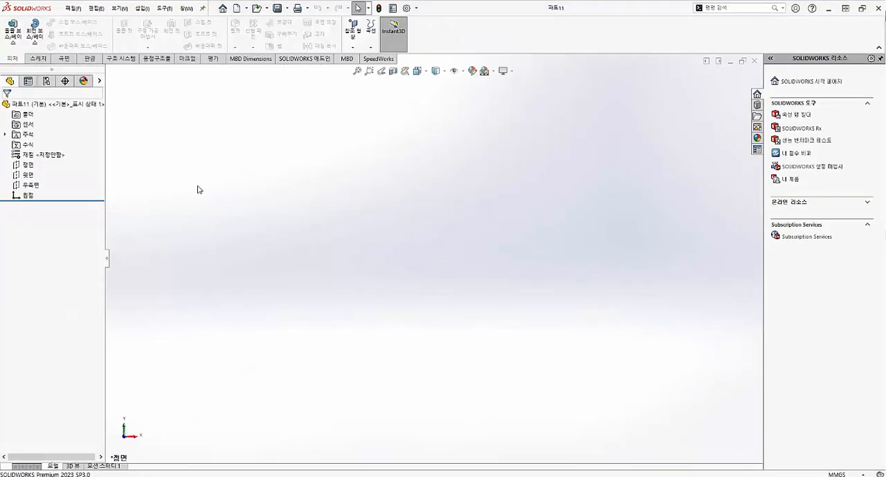
# Step: Sketch a corner rectangle about 95 x 74 mm on the Front Plane, starting at the origin and extending up and to the right
pyautogui.click(39, 60)
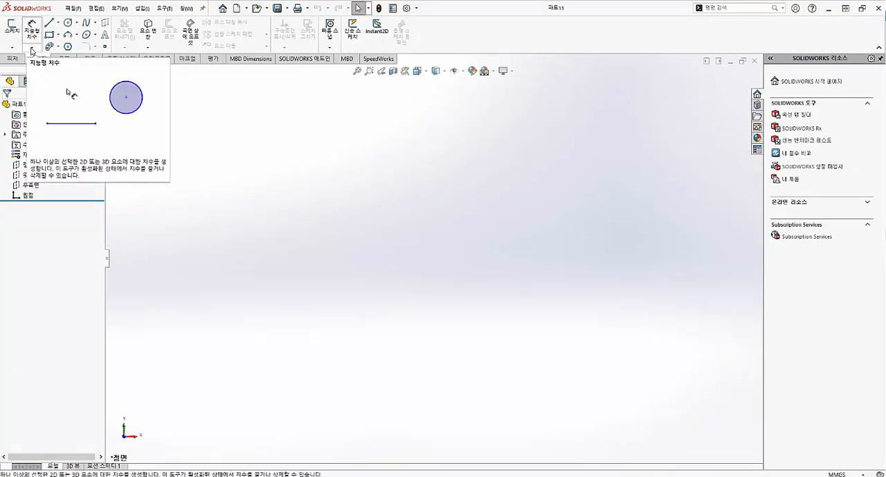
pyautogui.click(14, 30)
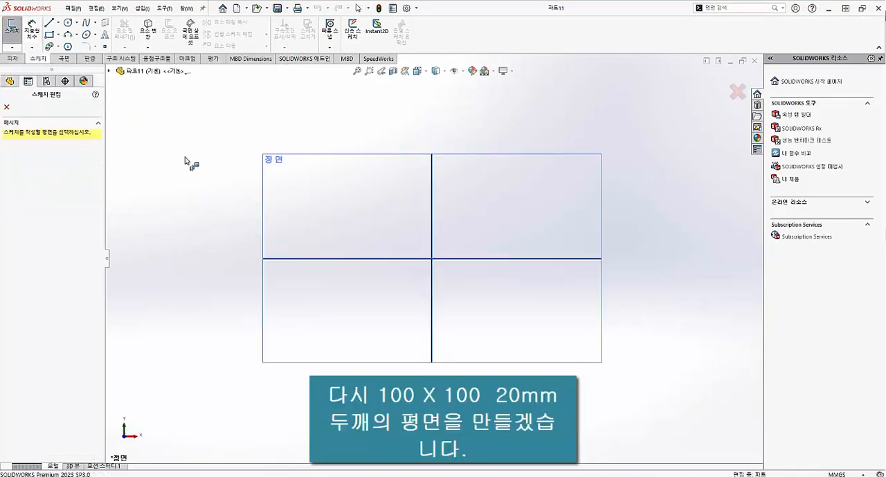
pyautogui.click(317, 197)
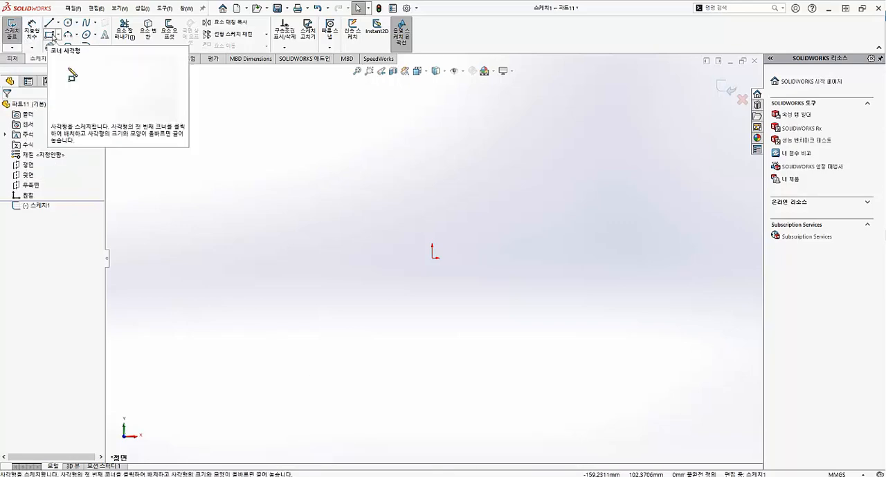
pyautogui.click(49, 35)
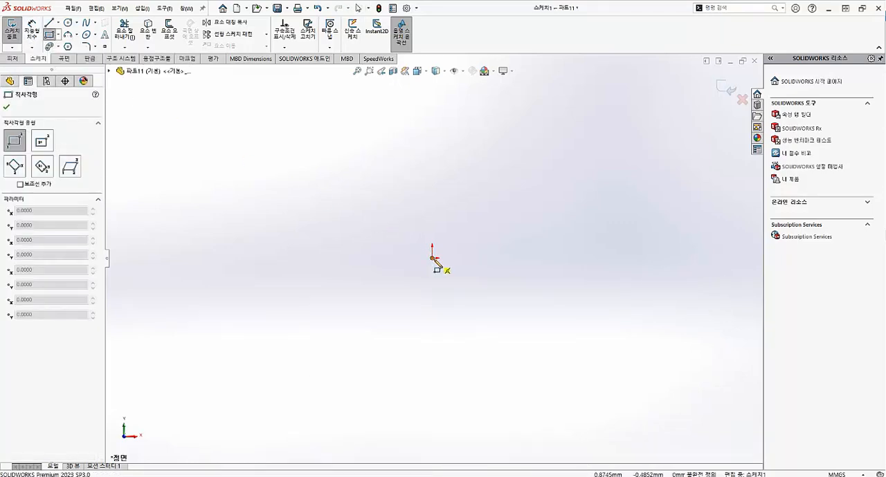
pyautogui.click(432, 257)
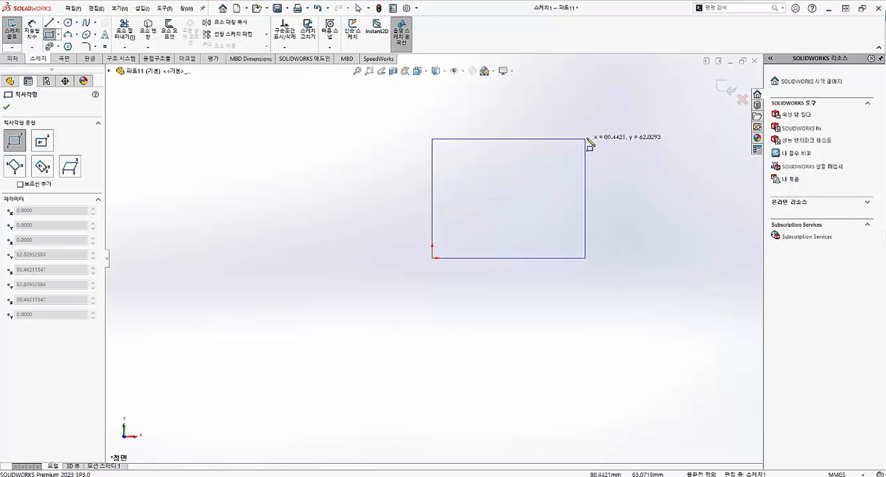
pyautogui.click(611, 118)
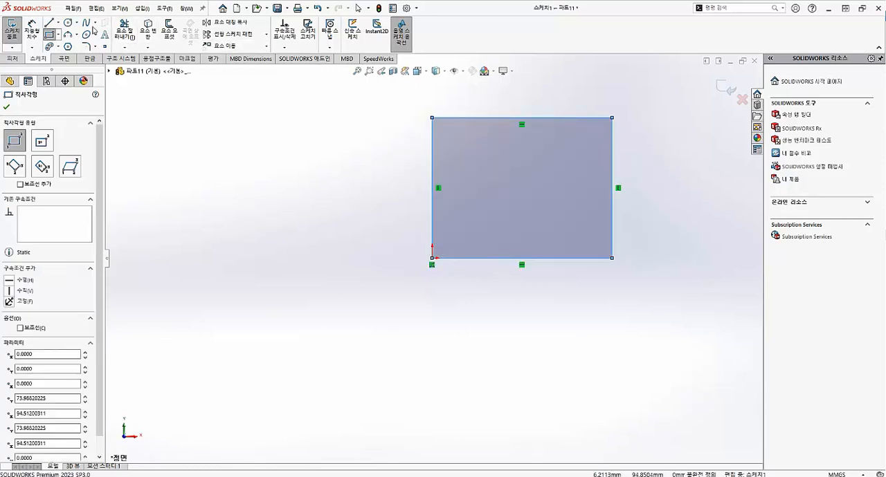
# Step: Dimension the rectangle's left side to 100 mm
pyautogui.click(30, 32)
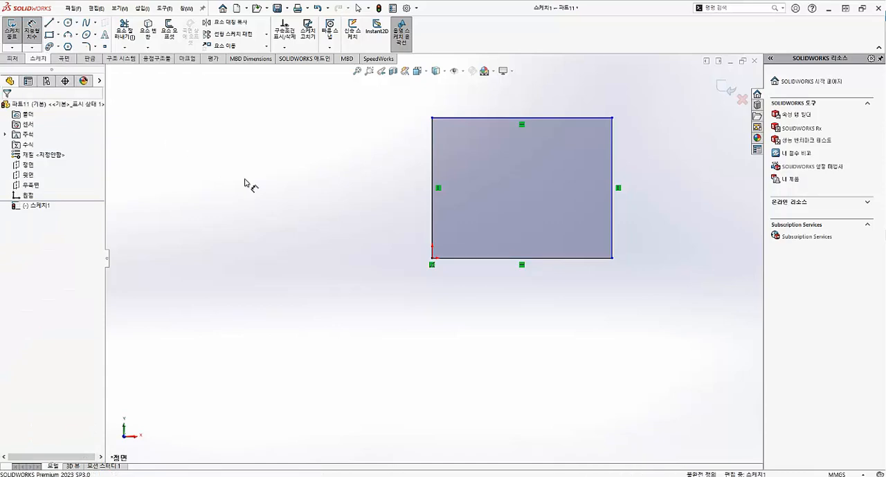
pyautogui.click(433, 212)
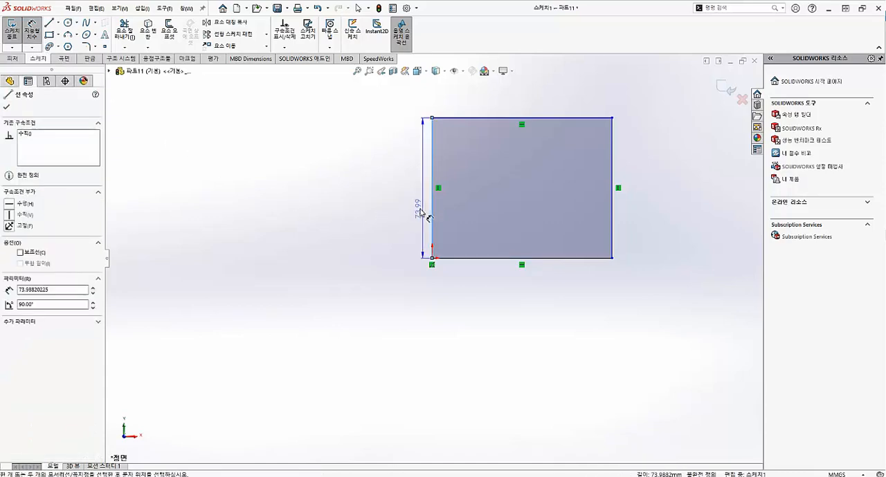
pyautogui.click(391, 211)
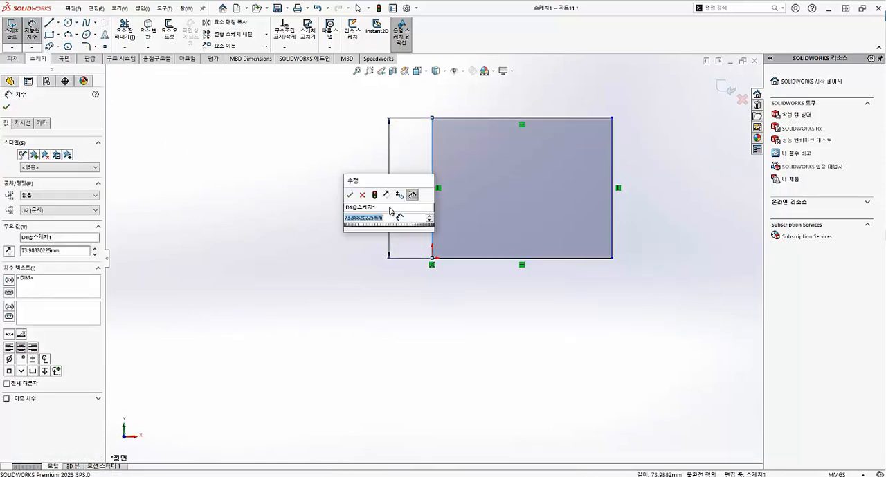
pyautogui.write('100')
pyautogui.press('Return')
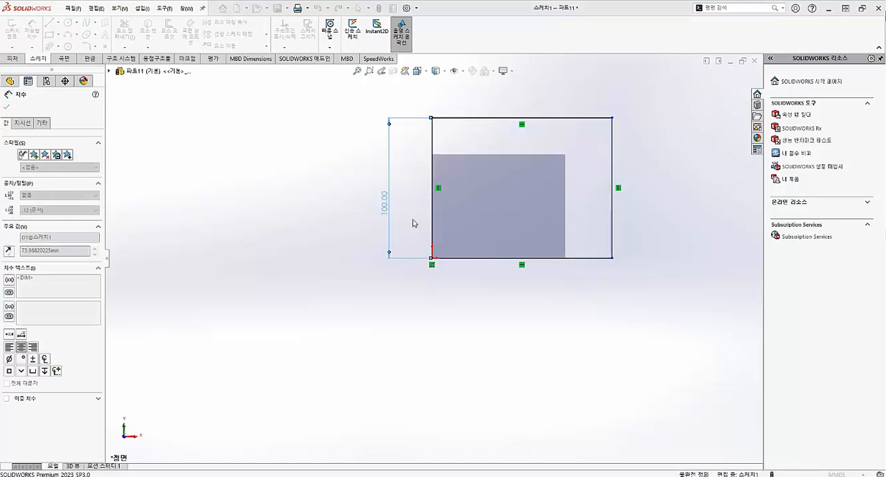
# Step: Dimension the rectangle's bottom side to 100 mm and finish the sketch
pyautogui.click(492, 259)
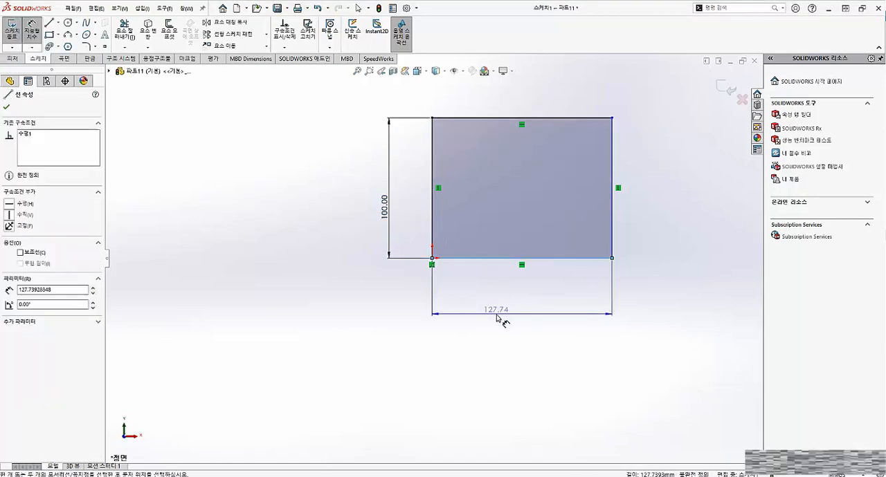
pyautogui.click(492, 324)
pyautogui.write('10')
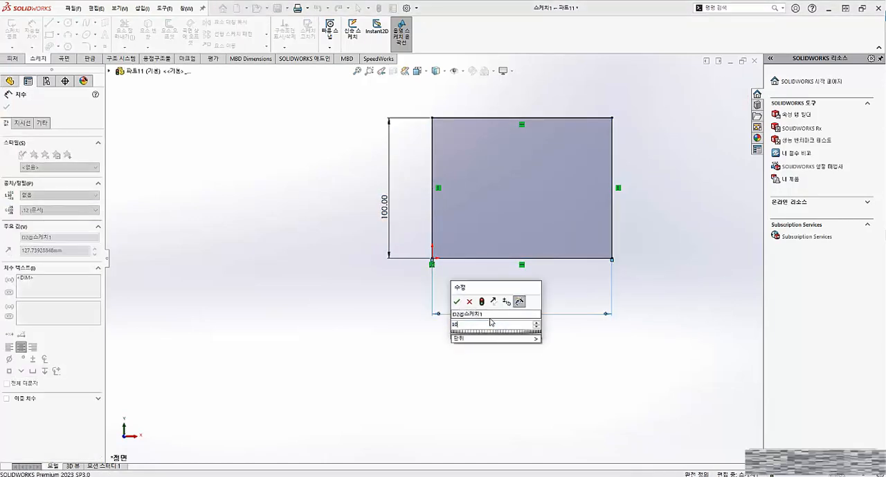
pyautogui.write('0.')
pyautogui.press('BackSpace')
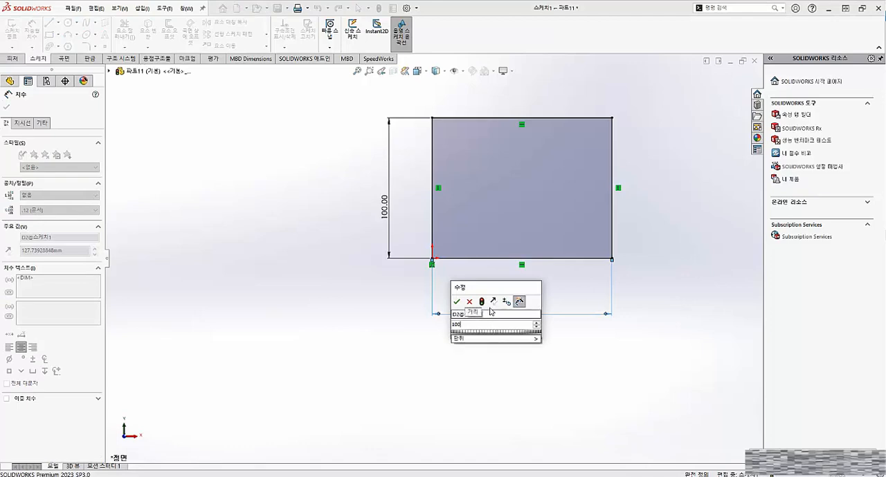
pyautogui.click(457, 302)
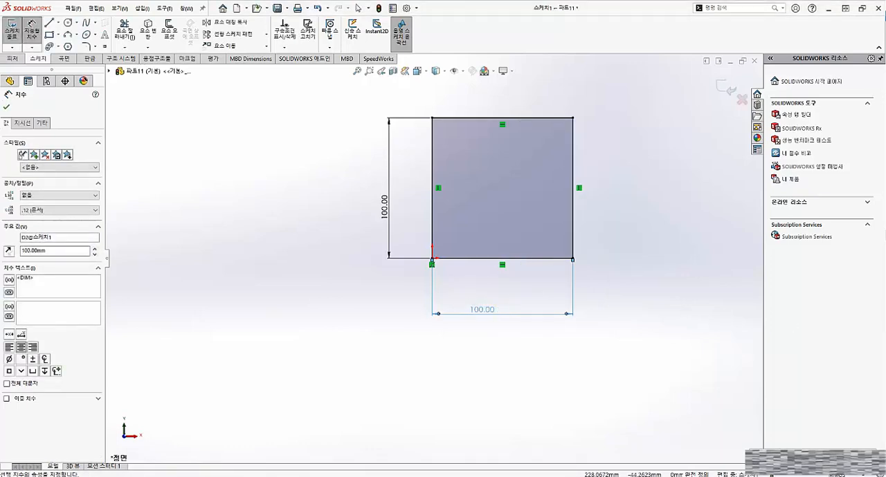
pyautogui.press('Escape')
pyautogui.press('f')
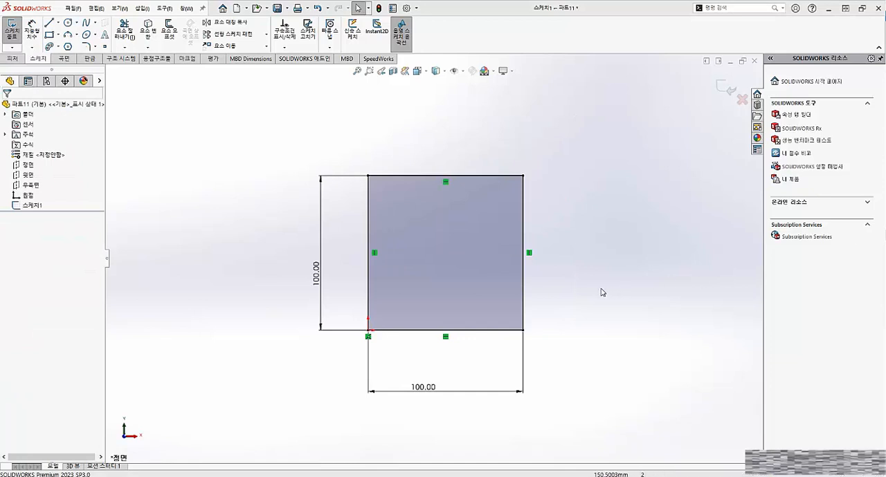
pyautogui.click(13, 31)
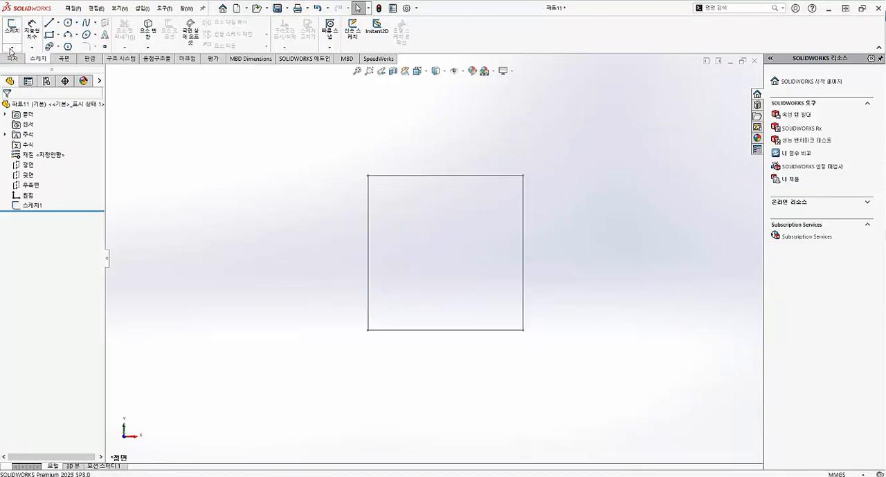
# Step: Extrude the square sketch as a boss with a blind depth of 20 mm
pyautogui.click(12, 59)
pyautogui.click(12, 38)
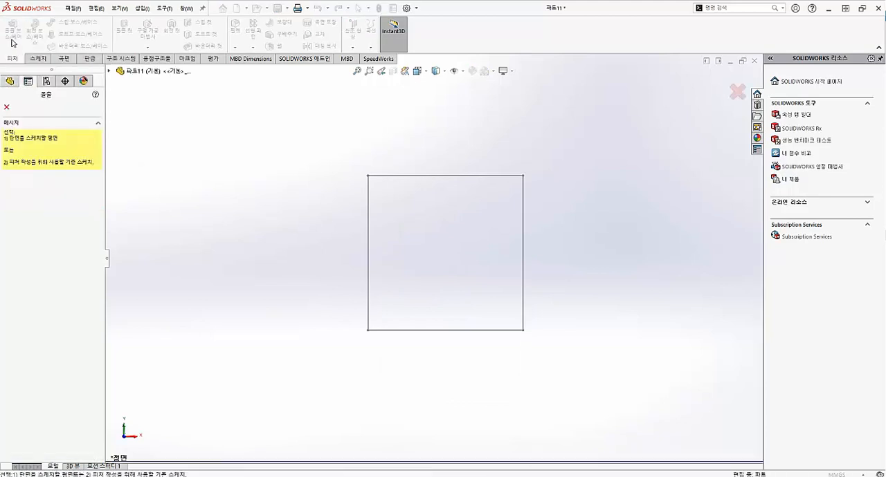
pyautogui.click(405, 177)
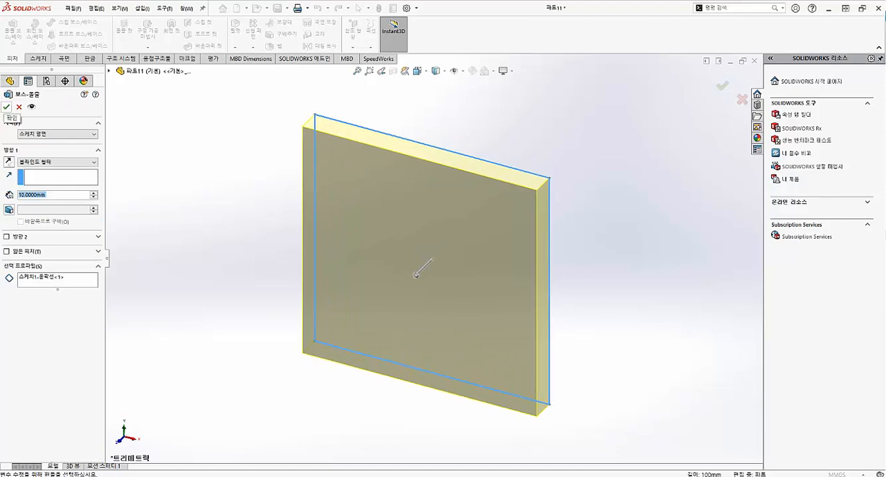
pyautogui.write('20')
pyautogui.press('Return')
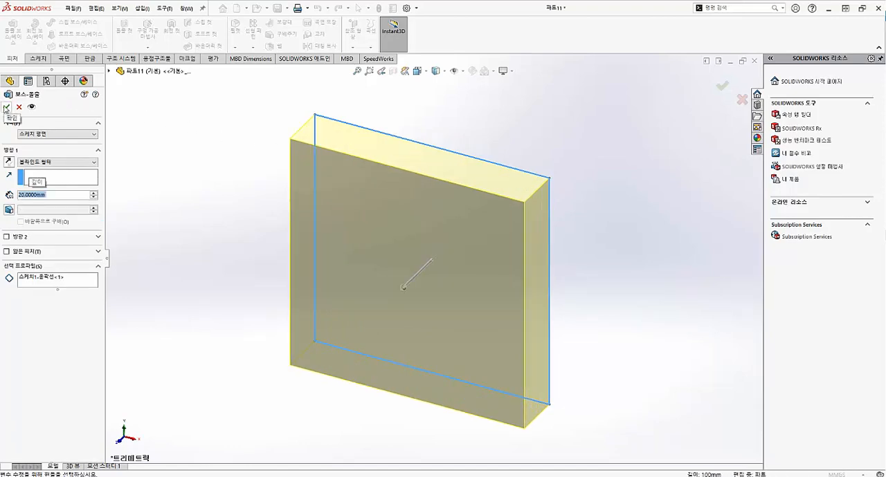
pyautogui.click(6, 107)
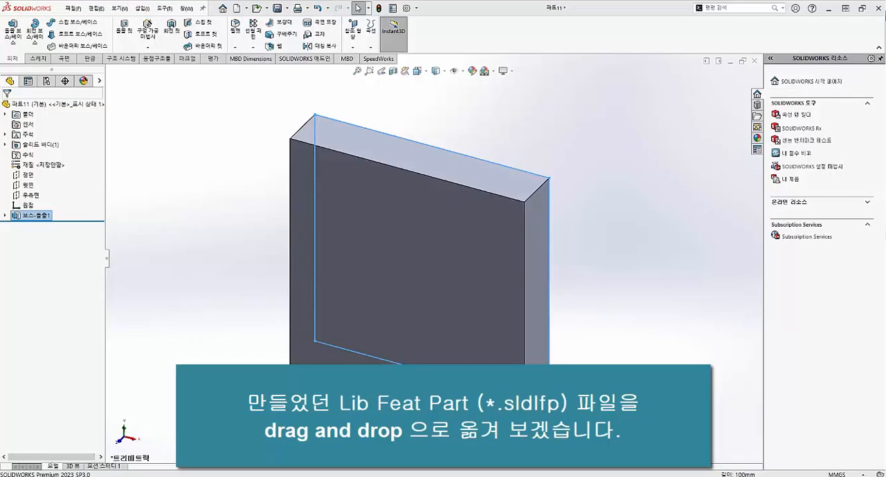
# Step: Insert the library feature 파트10.SLDLFP from File Explorer's design library folder near the centre of the plate's front face and accept its default configuration
pyautogui.moveTo(885, 123); pyautogui.dragTo(658, 91)
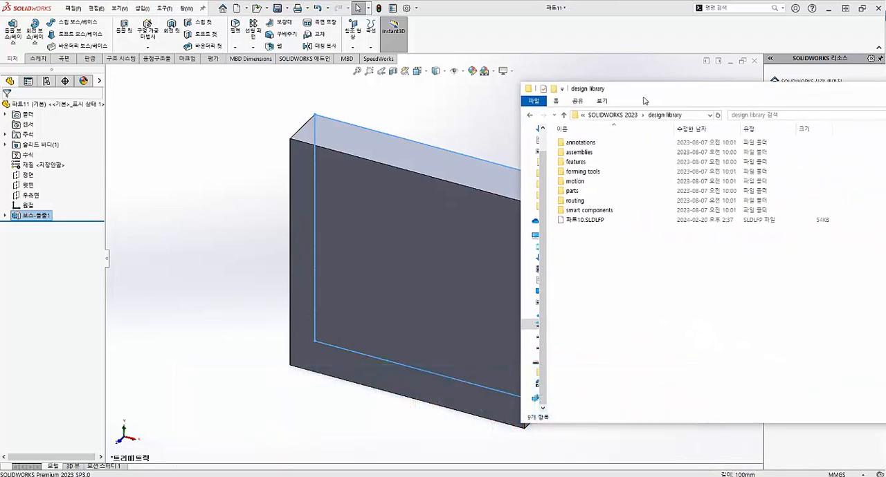
pyautogui.click(573, 221)
pyautogui.moveTo(587, 223); pyautogui.dragTo(434, 275)
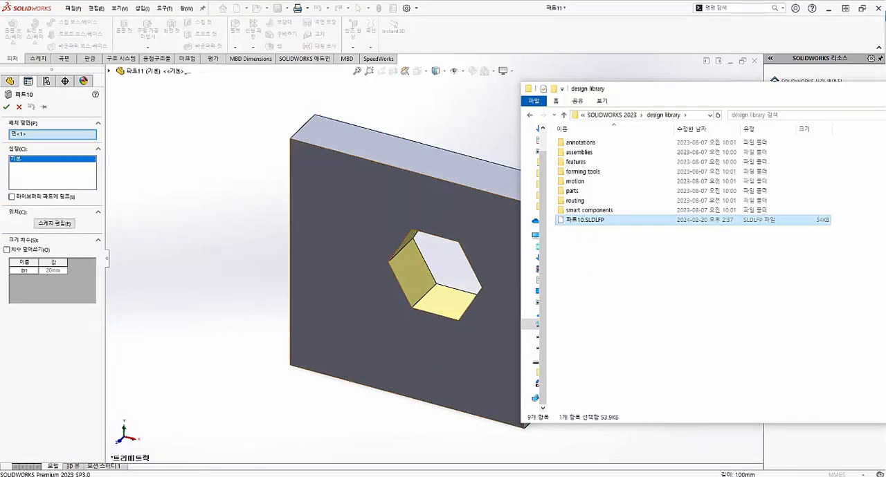
pyautogui.click(885, 88)
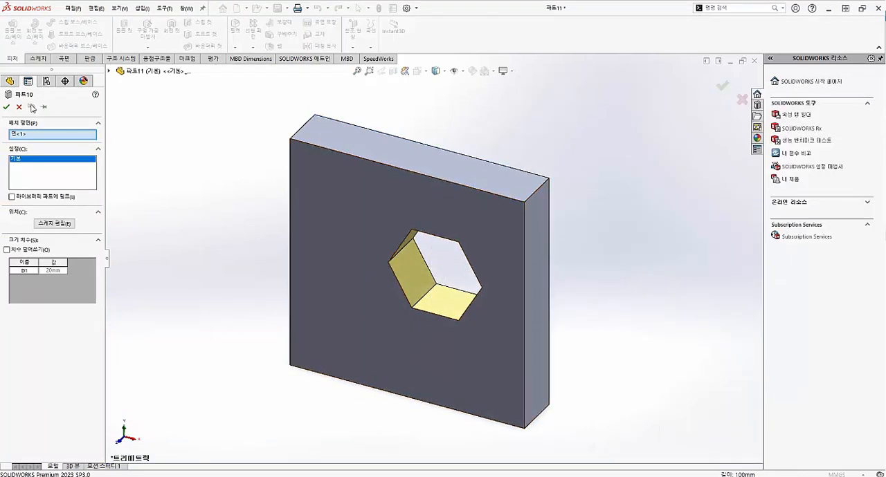
pyautogui.click(7, 108)
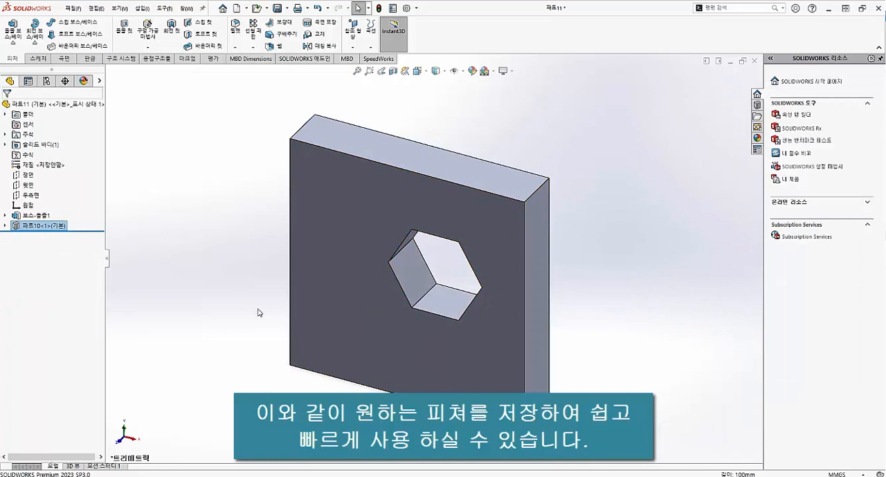
pyautogui.moveTo(258, 313); pyautogui.dragTo(390, 354, button='middle')
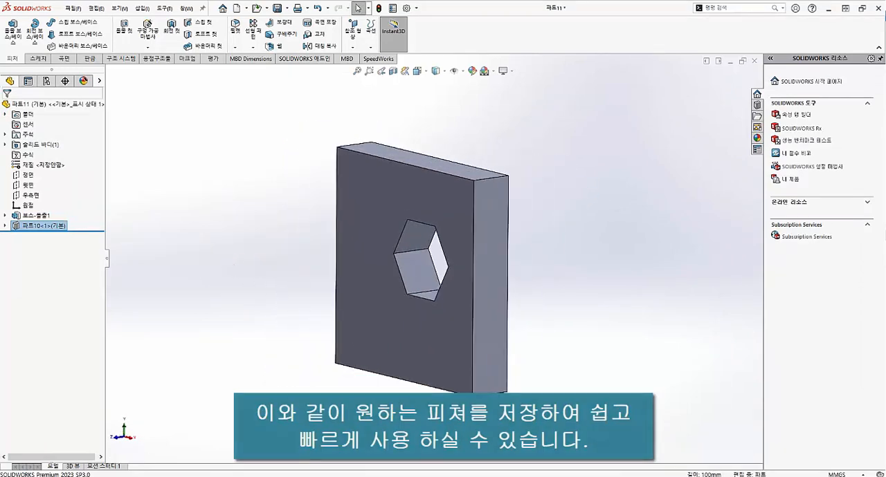